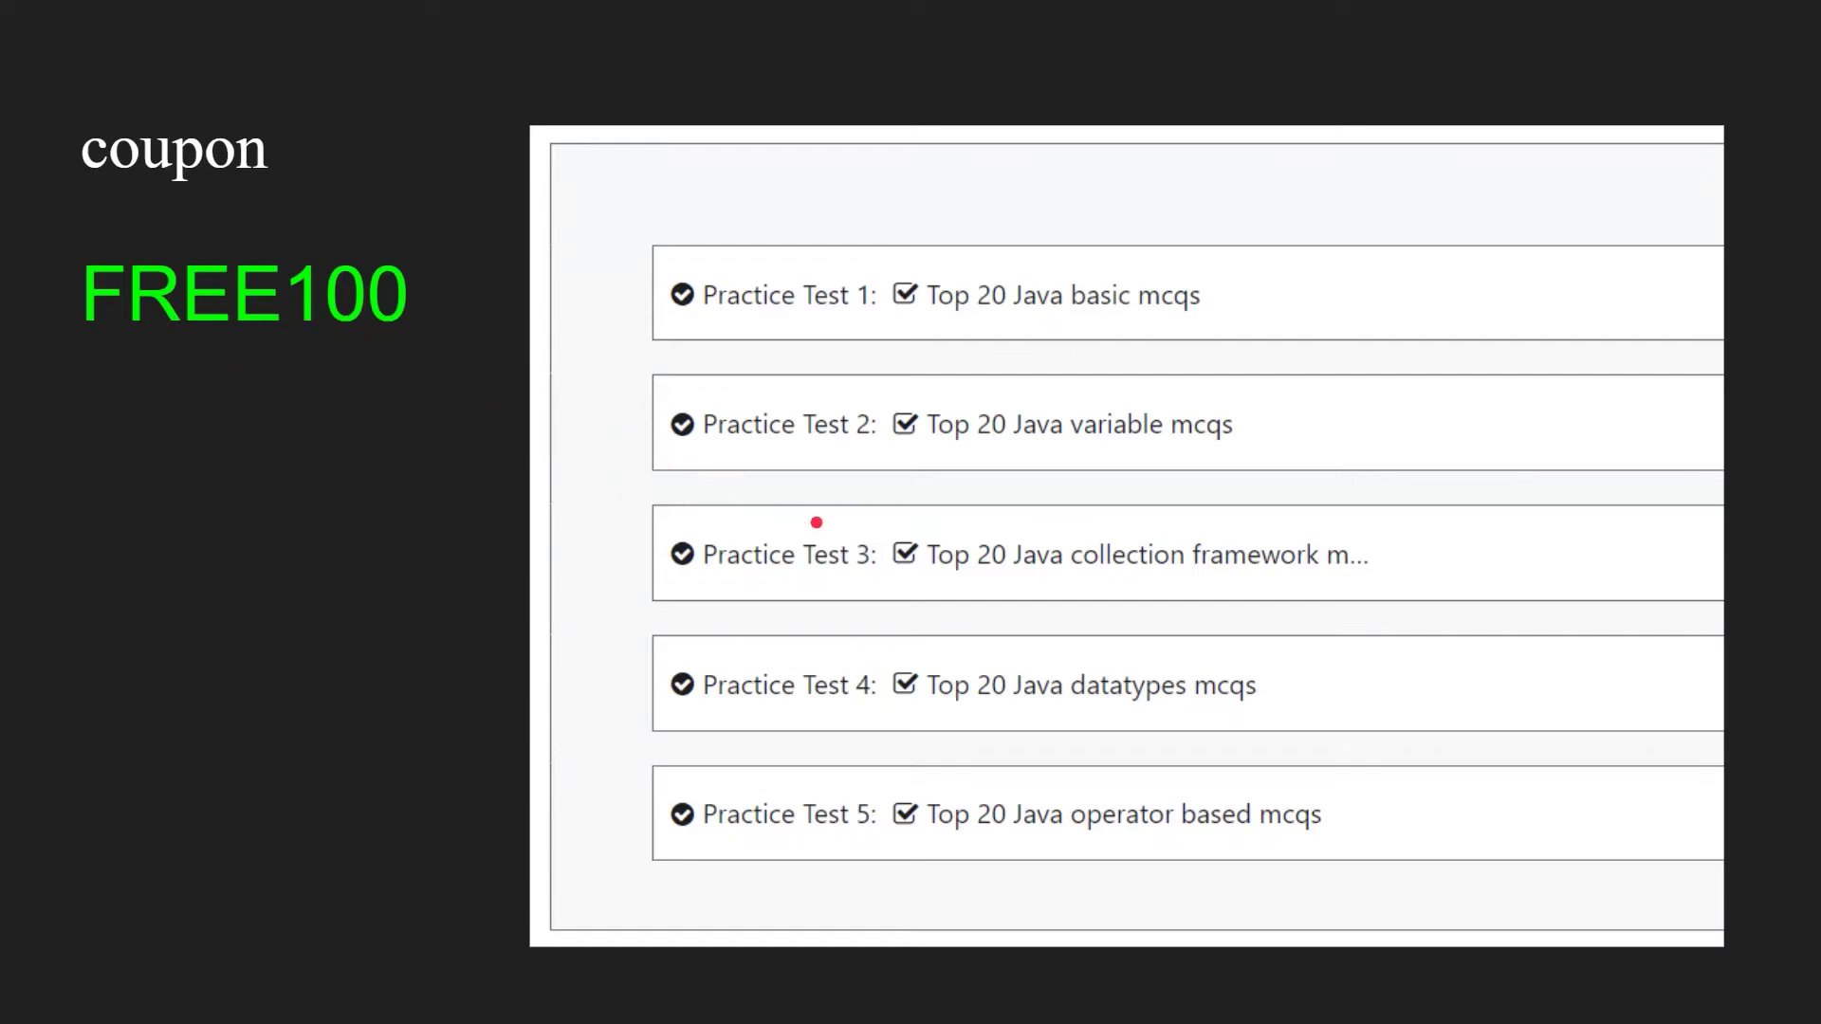
{"action": "left_click", "coordinate": [812, 506]}
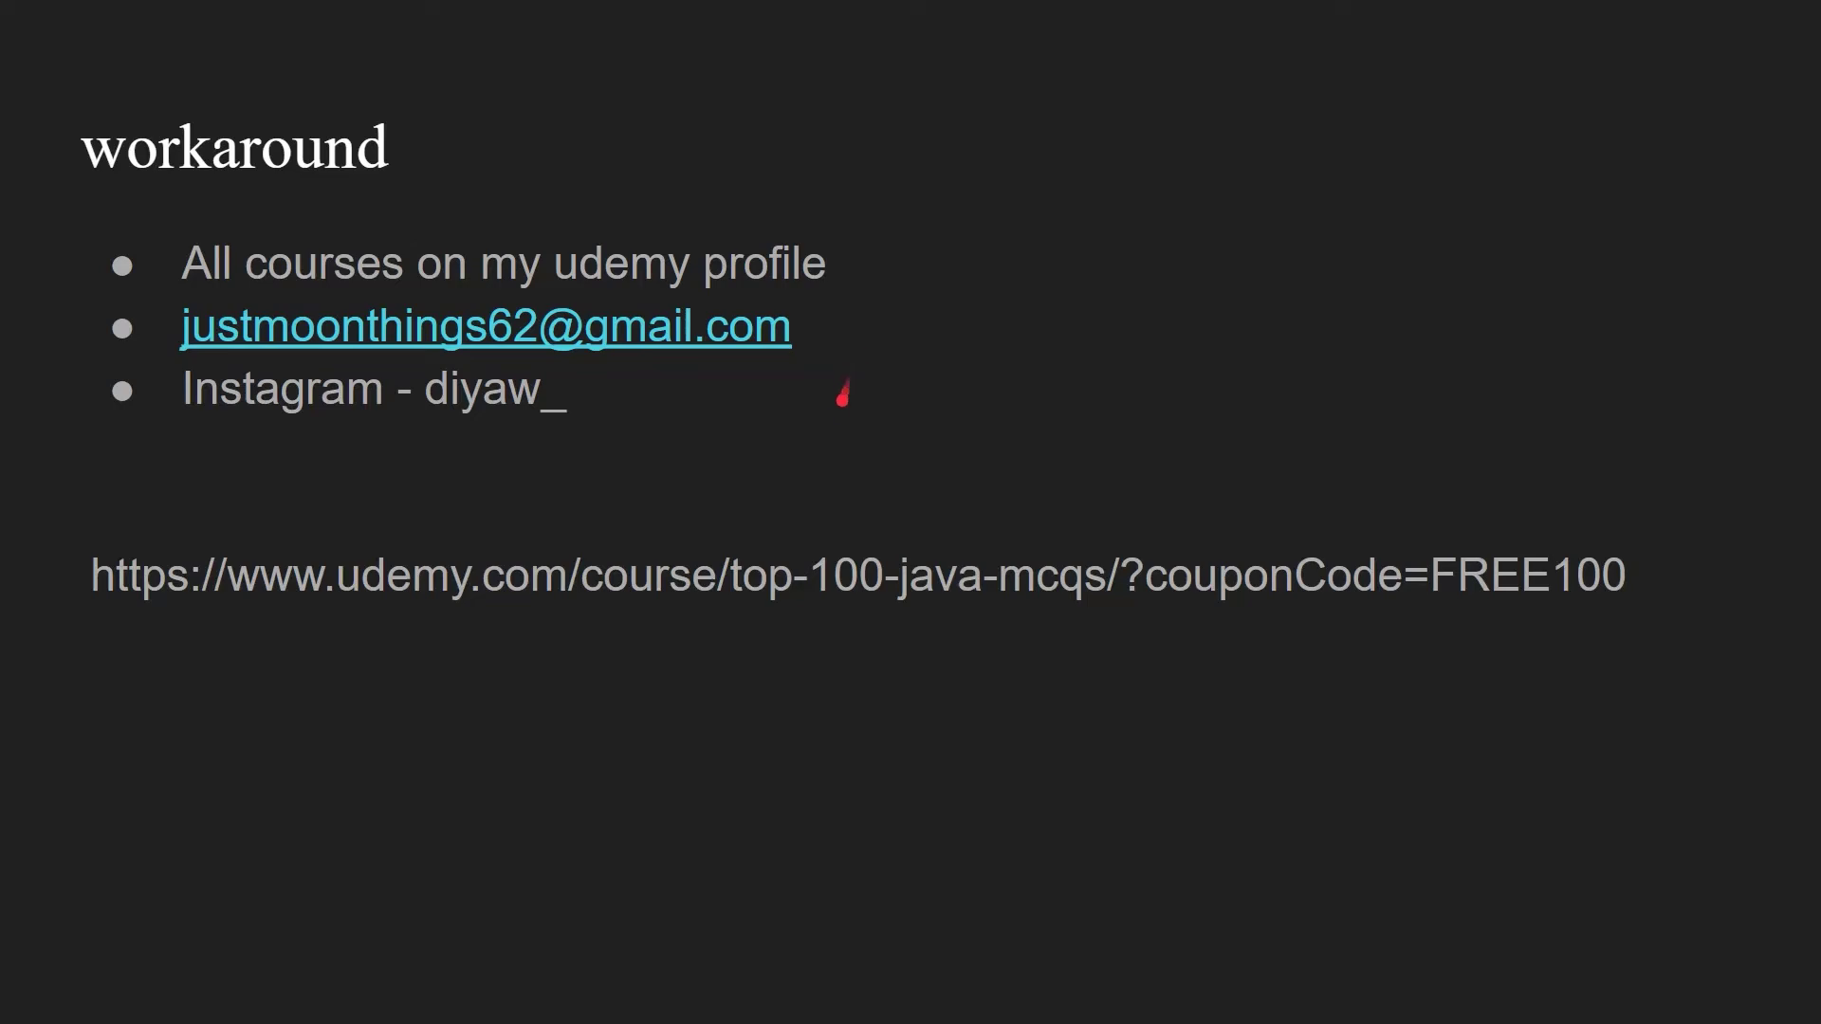
{"action": "key", "text": "Right"}
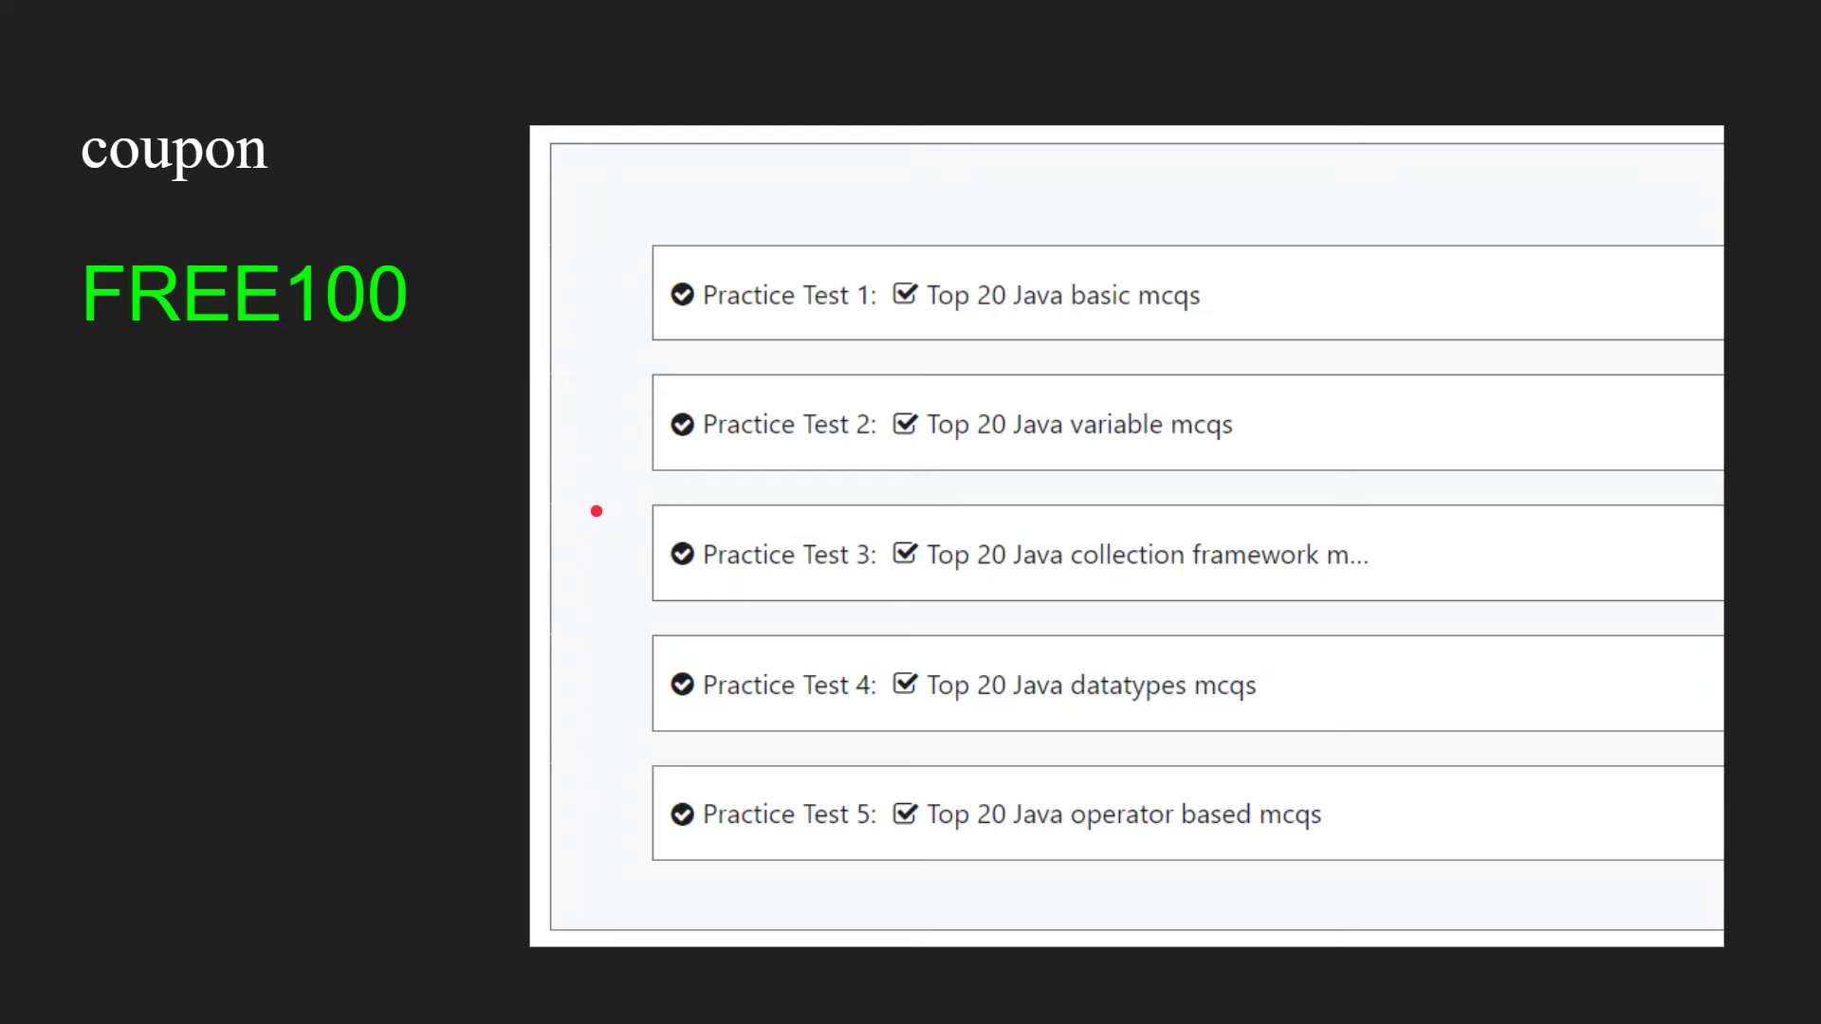
{"action": "key", "text": "Right"}
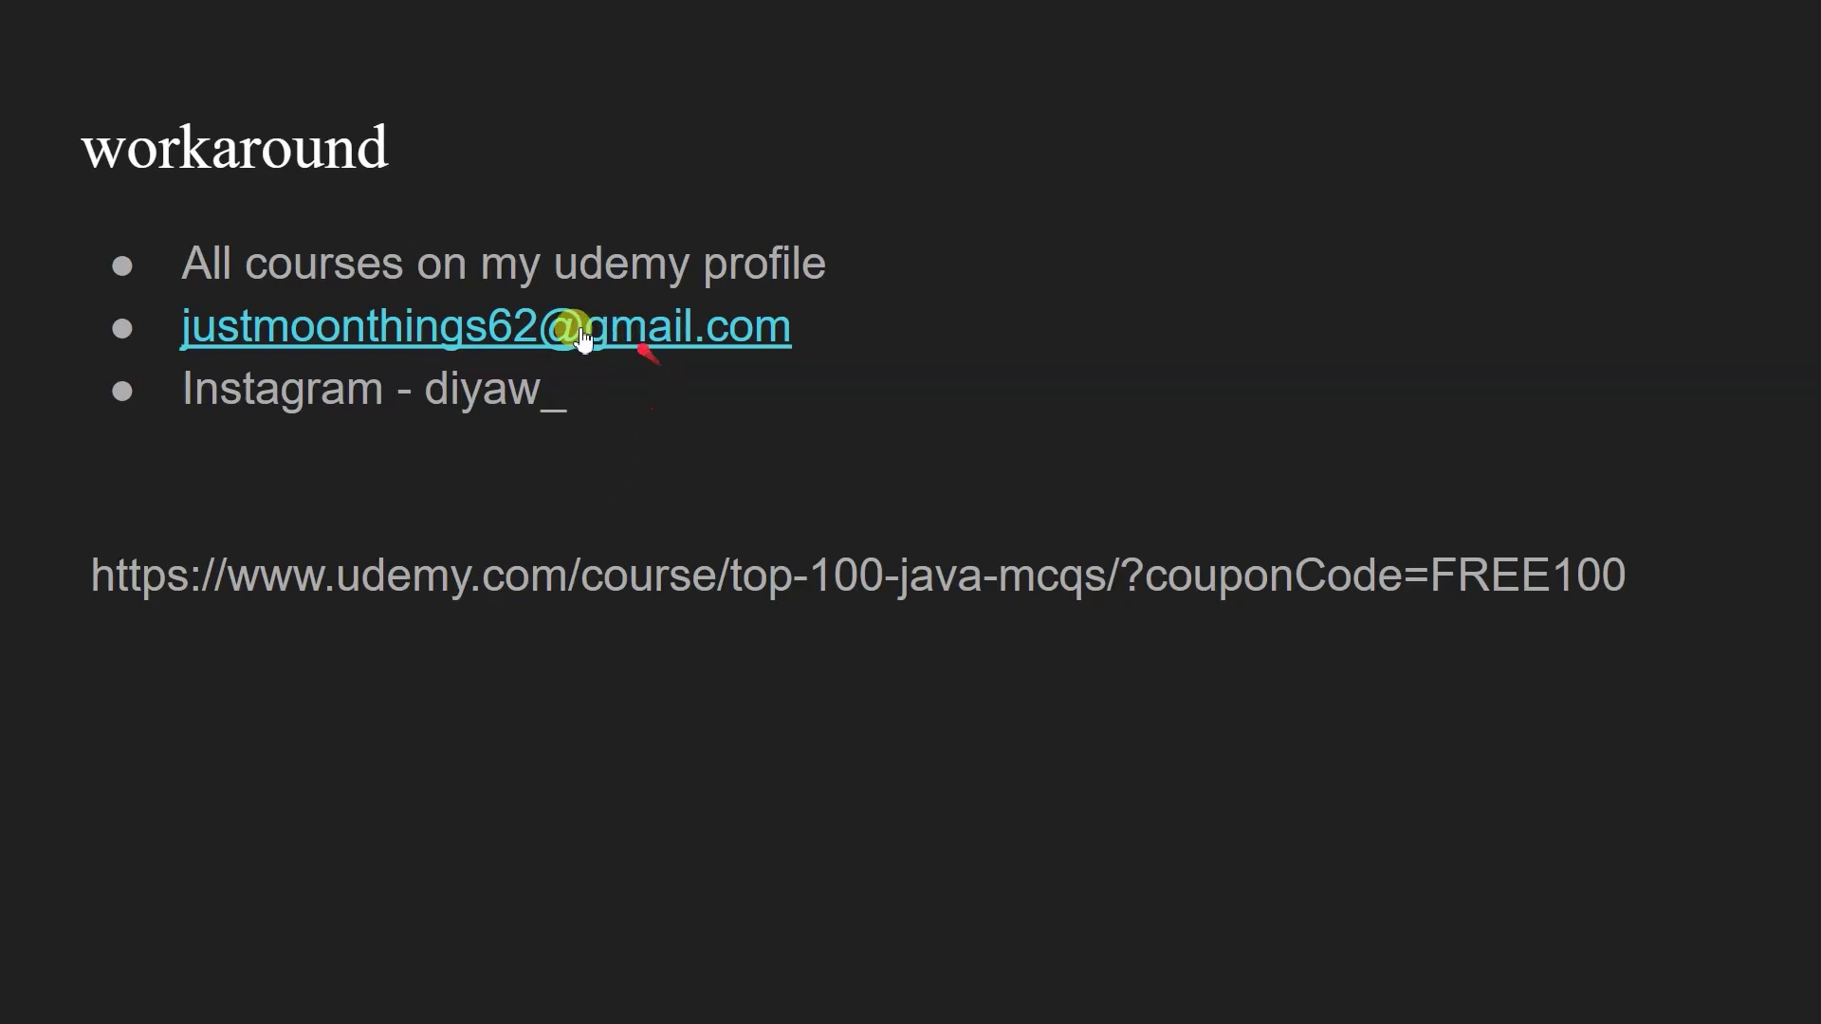